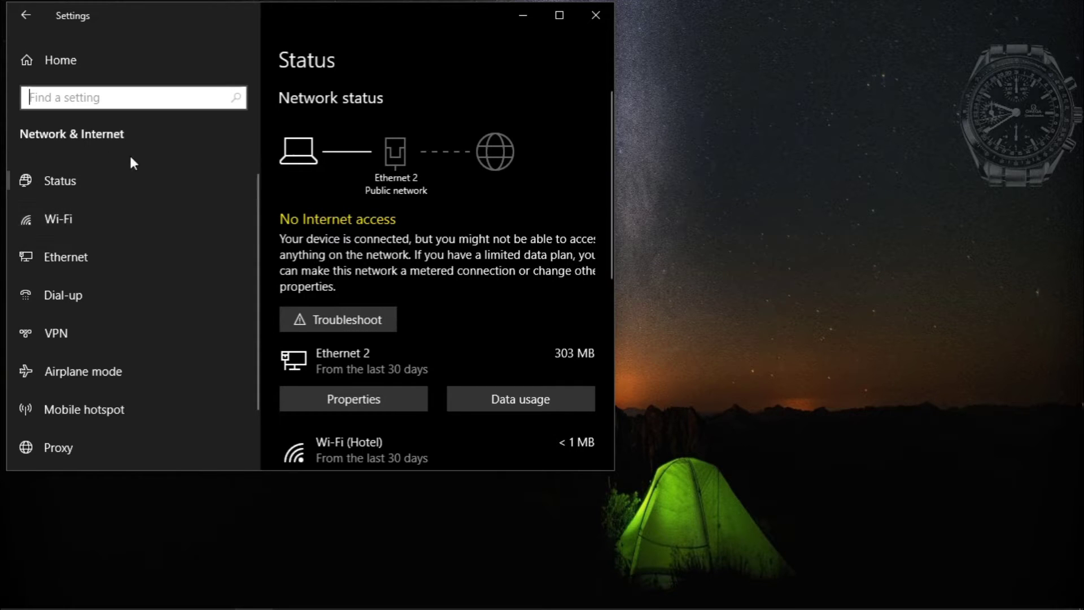
Open the network Status overview, view the Ethernet 2 connection's details, then go back
left_click(80, 190)
scroll(416, 267, "down", 3)
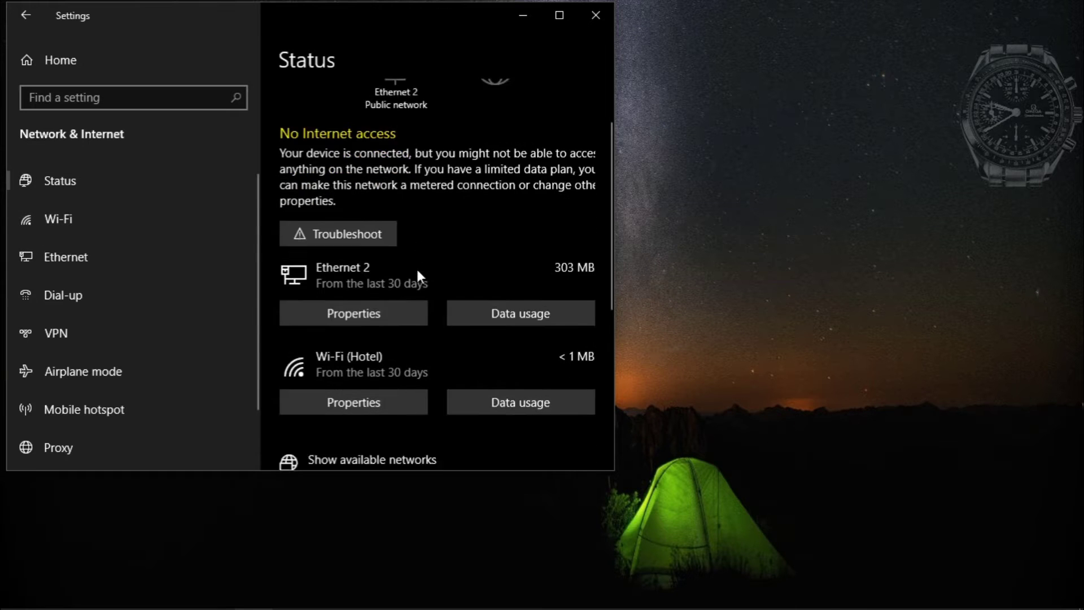
scroll(416, 270, "down", 2)
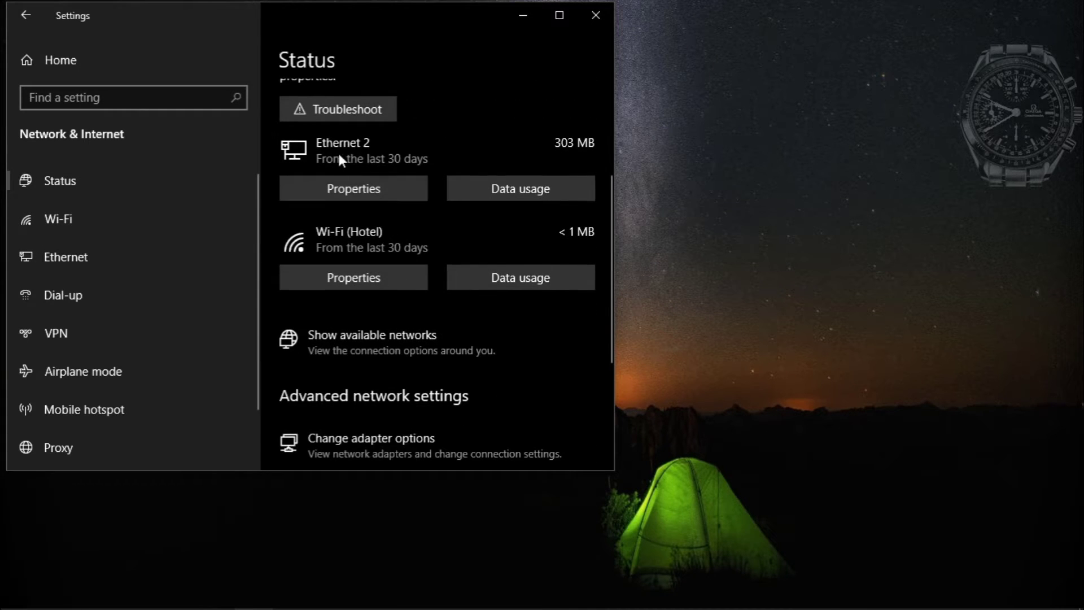
scroll(343, 162, "up", 2)
scroll(344, 215, "down", 1)
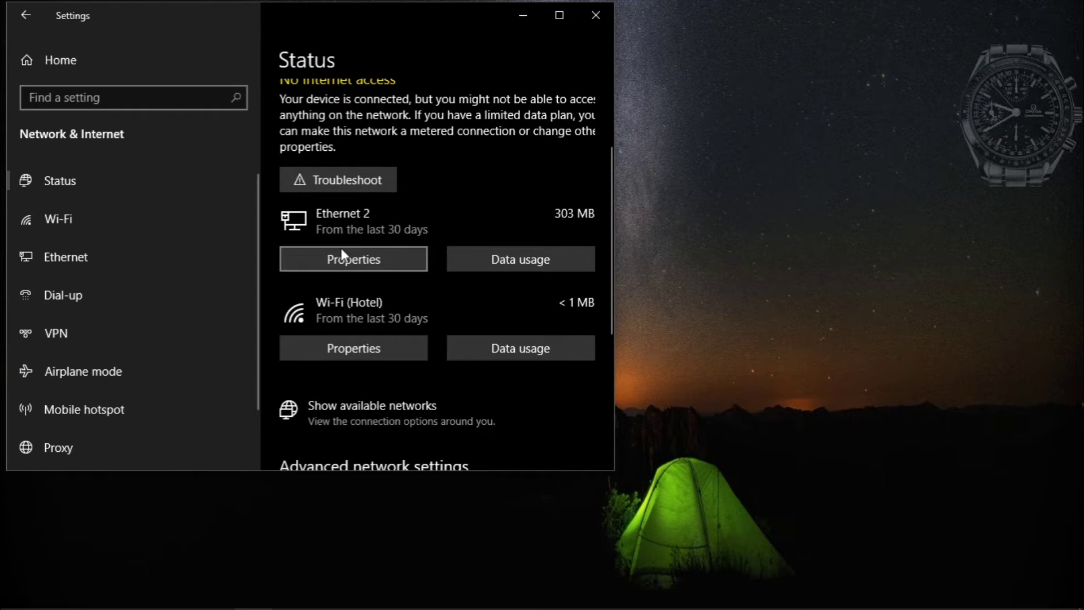
left_click(327, 262)
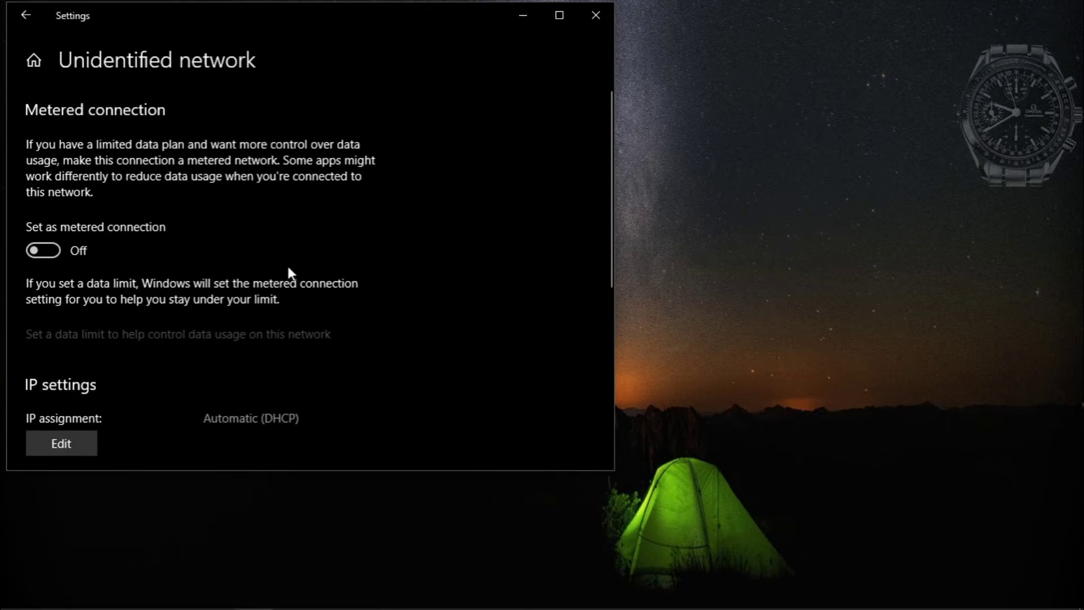
left_click(25, 15)
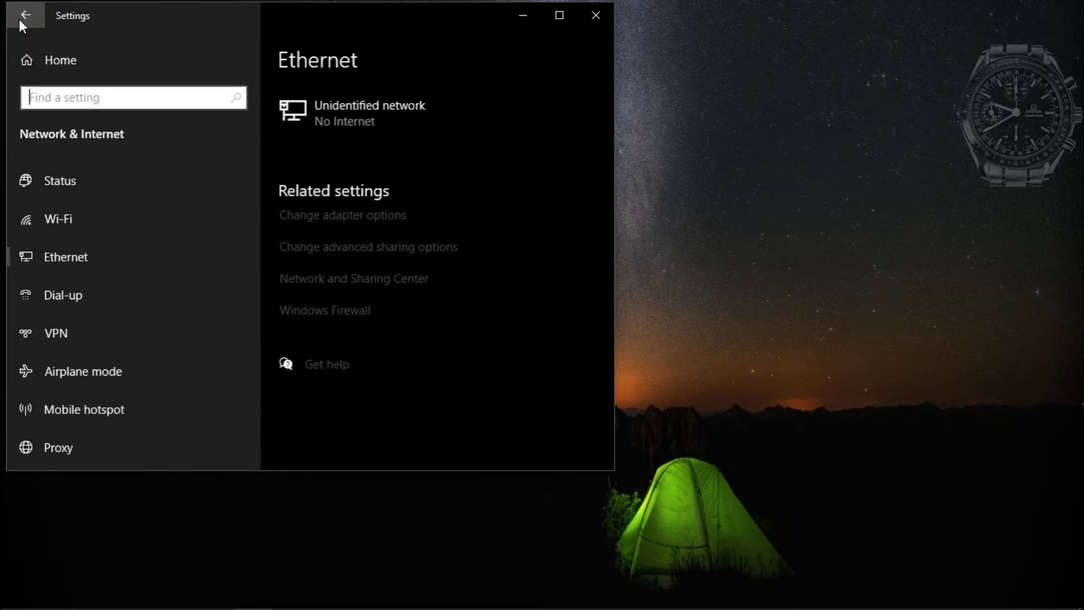
Open the Ethernet 2 adapter's Properties and select Internet Protocol Version 4 (TCP/IPv4)
left_click(65, 256)
left_click(333, 218)
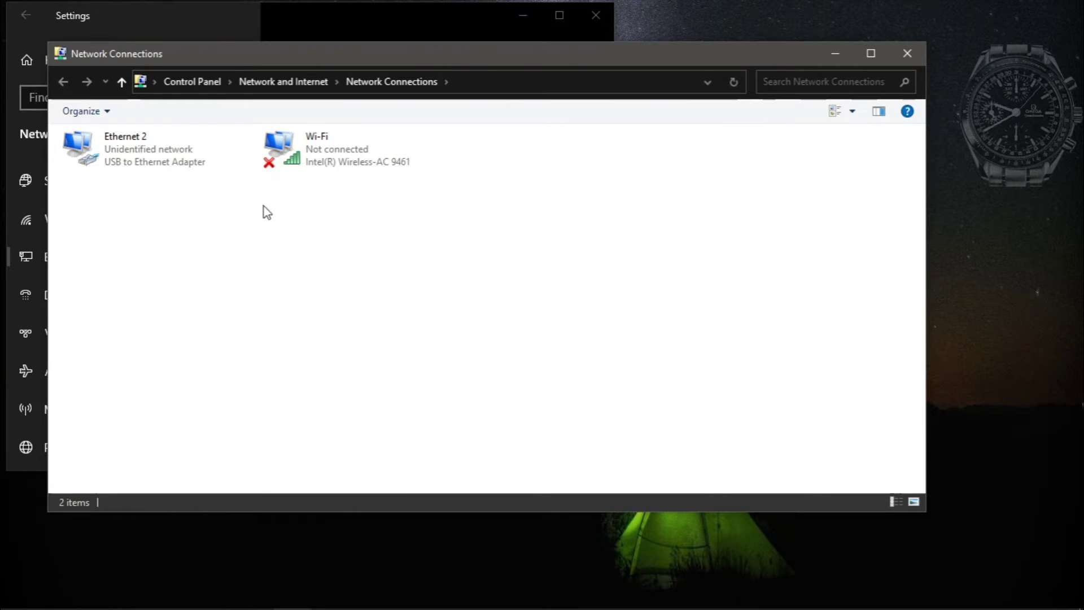
left_click(138, 161)
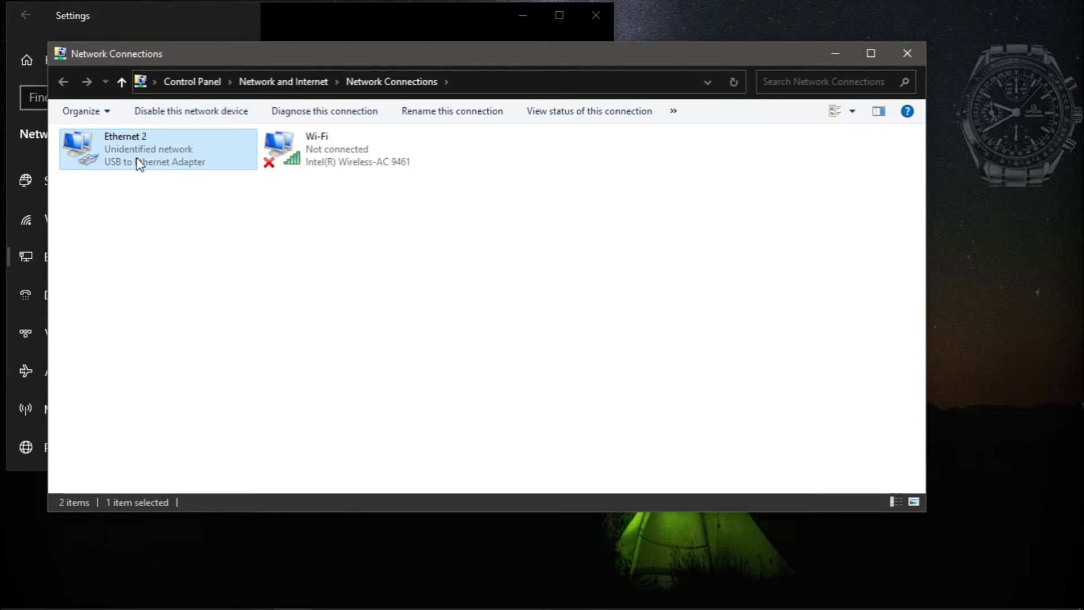
right_click(138, 160)
left_click(177, 309)
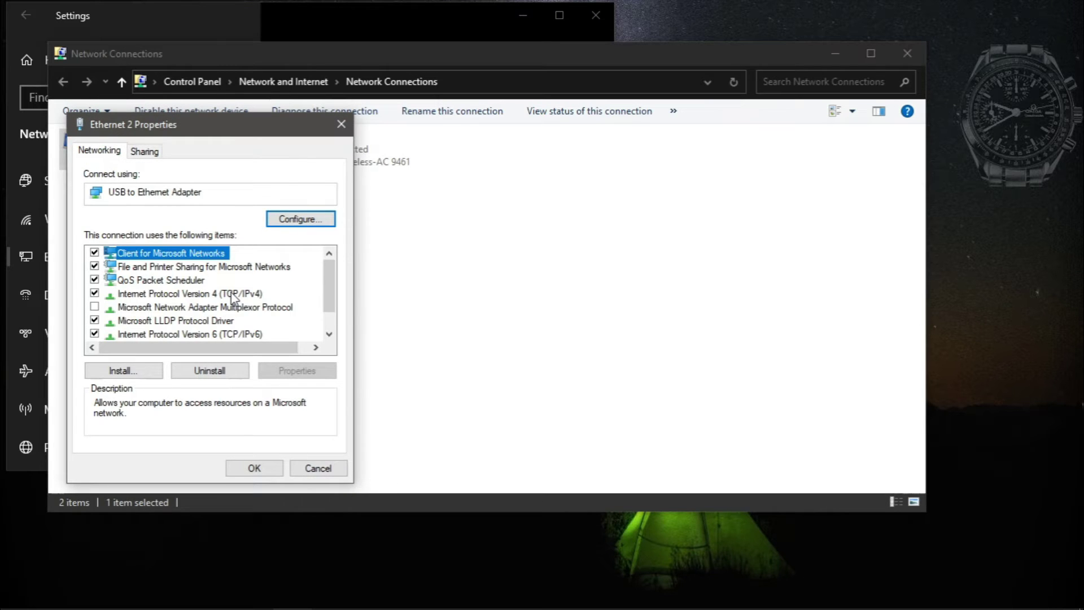
left_click(234, 294)
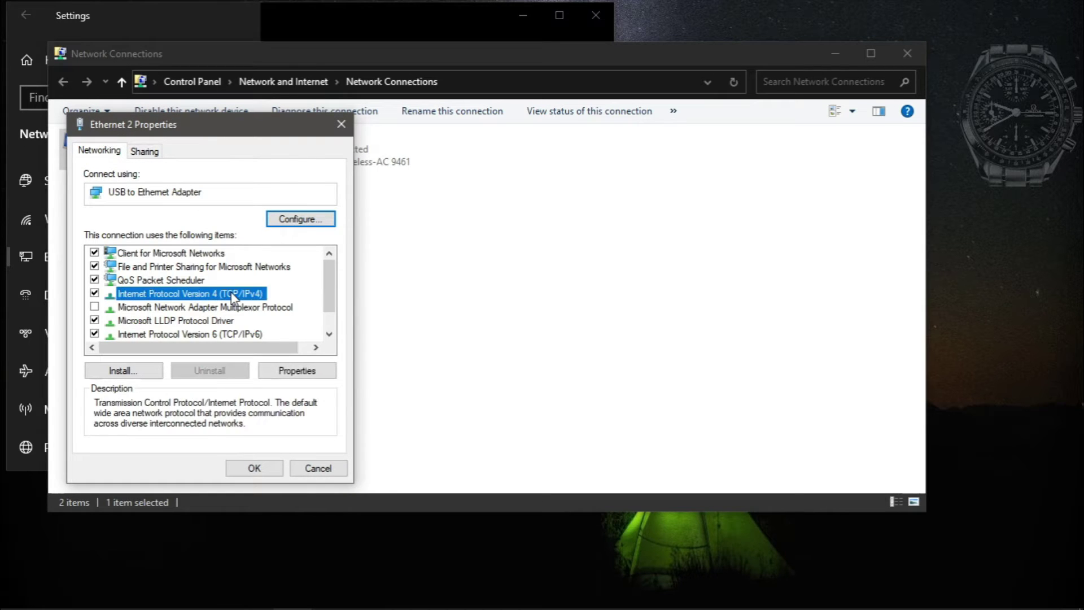
Set Ethernet 2's IPv4 to static 192.168.0.5 with subnet mask 255.255.255.0 and save
double_click(240, 294)
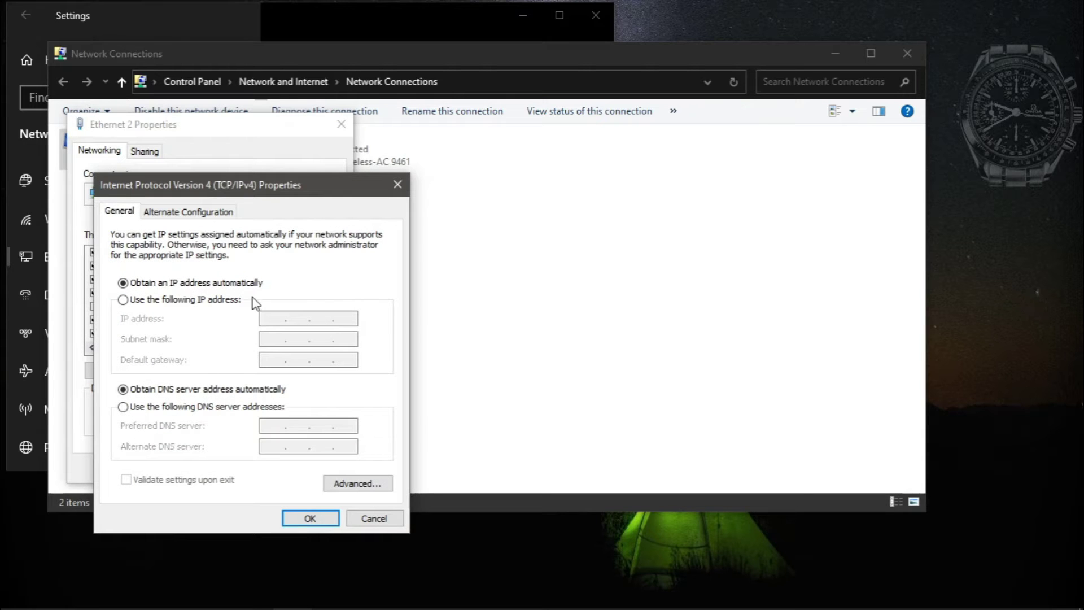
left_click(198, 303)
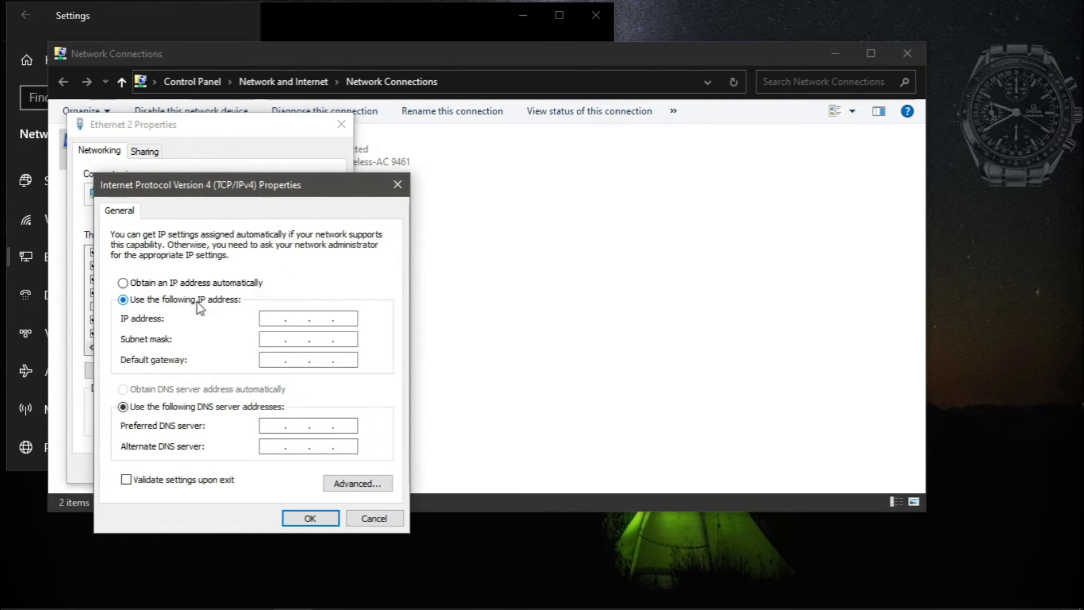
left_click(273, 321)
type("192 . 168 . 0 . 5")
key("Tab")
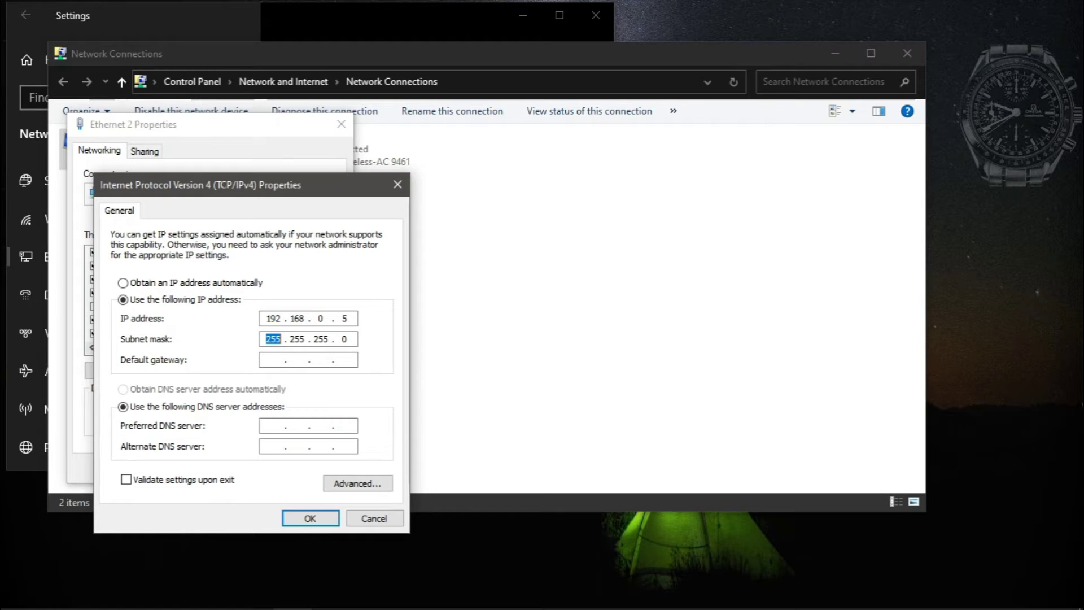
left_click(311, 518)
Confirm Ethernet 2 Properties, minimize Network Connections and close the Settings window
left_click(257, 470)
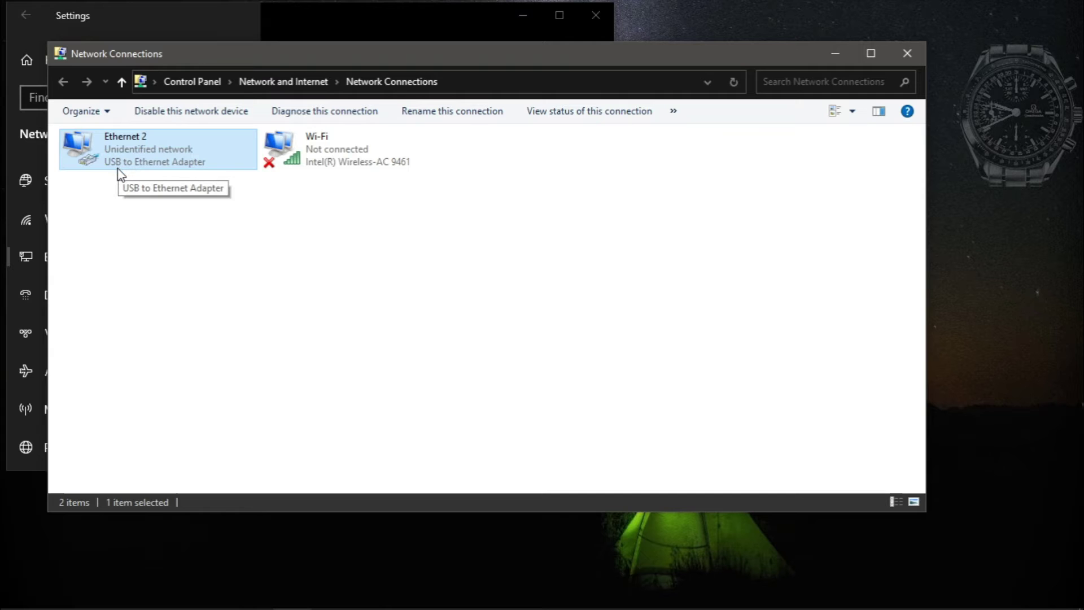
left_click(828, 53)
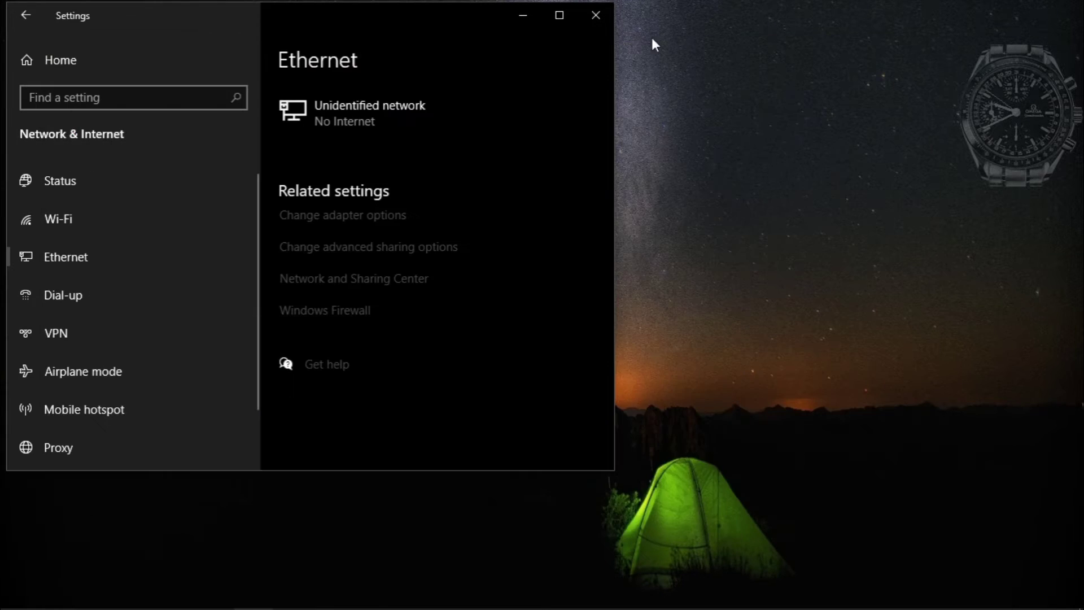
left_click(590, 22)
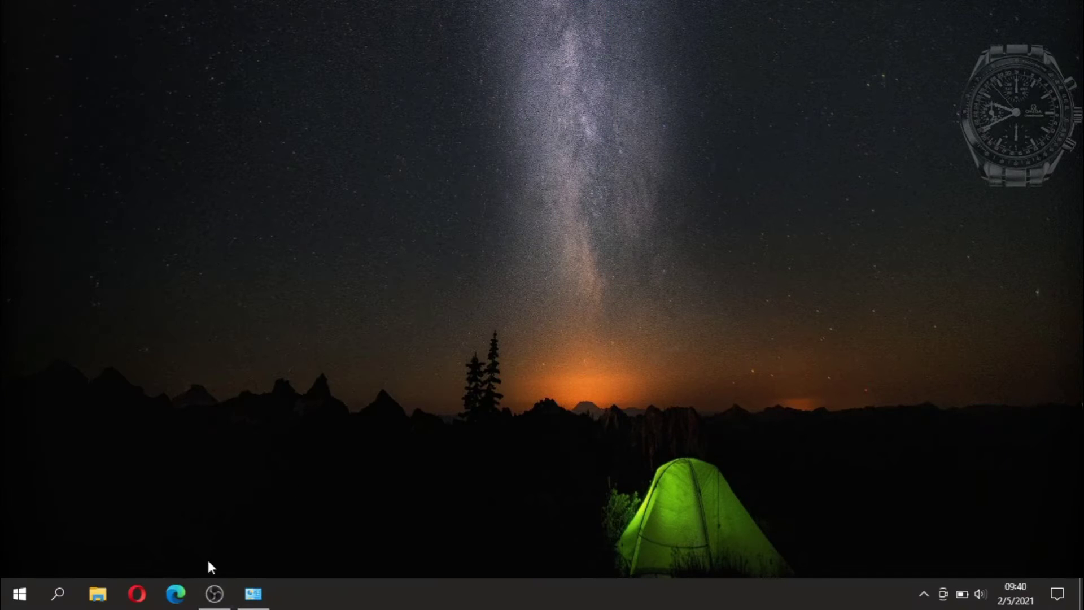
Launch Google Chrome from the Start menu
left_click(41, 603)
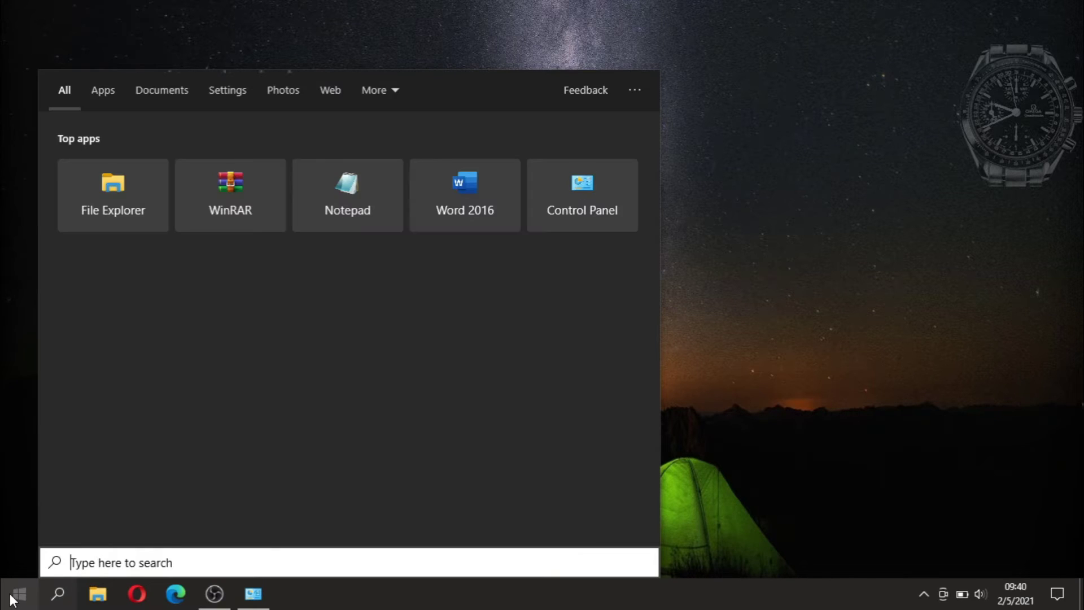
left_click(10, 596)
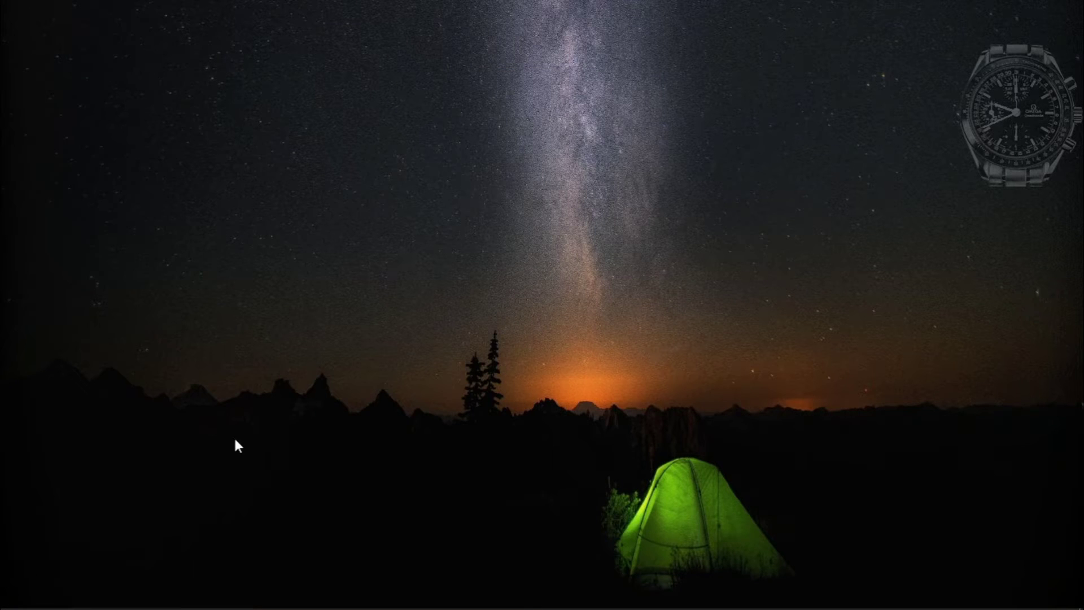
mouse_move(17, 603)
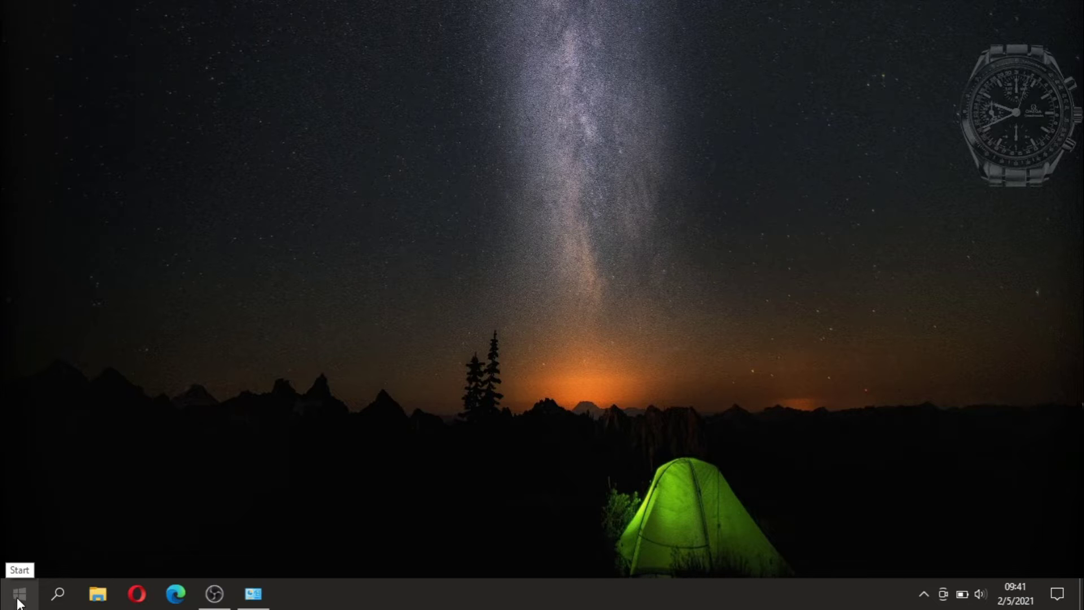
left_click(17, 603)
left_click(385, 396)
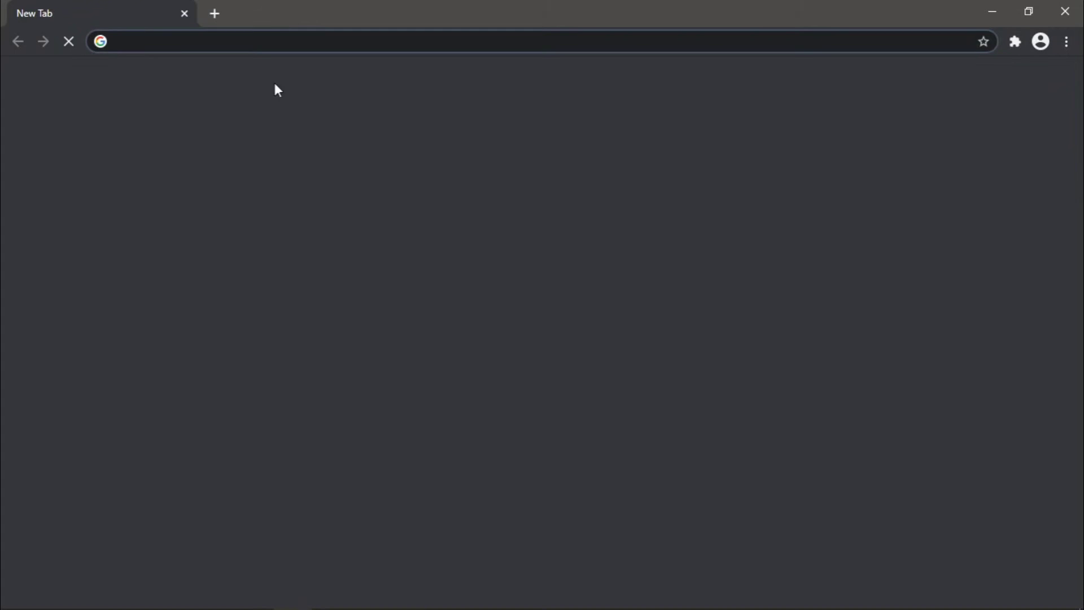
Navigate Chrome to 192.168.0.254 using the address bar suggestion
left_click(269, 44)
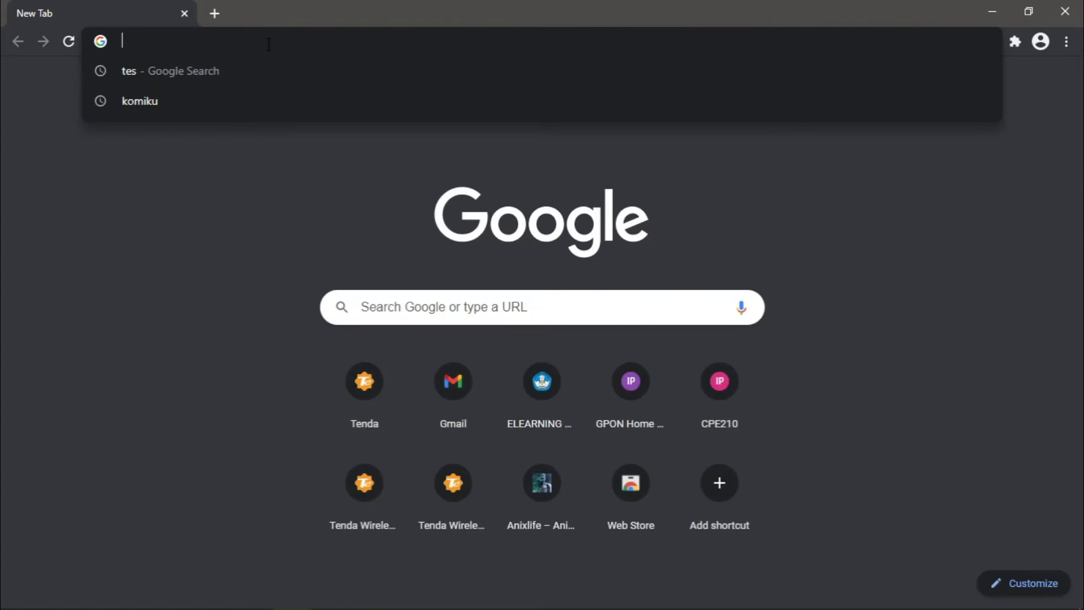
type("19")
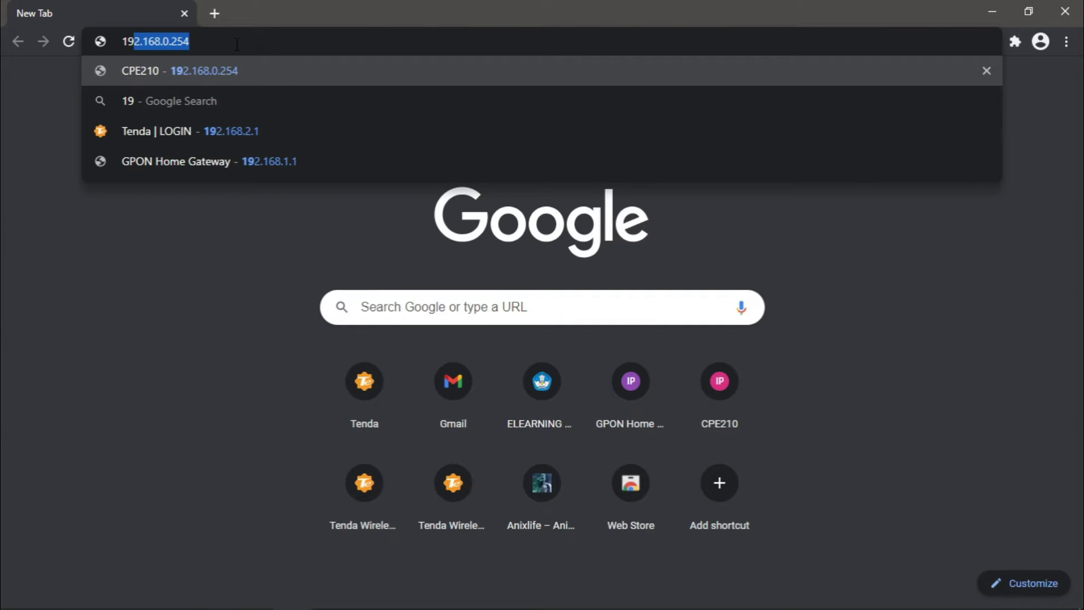
key("Right")
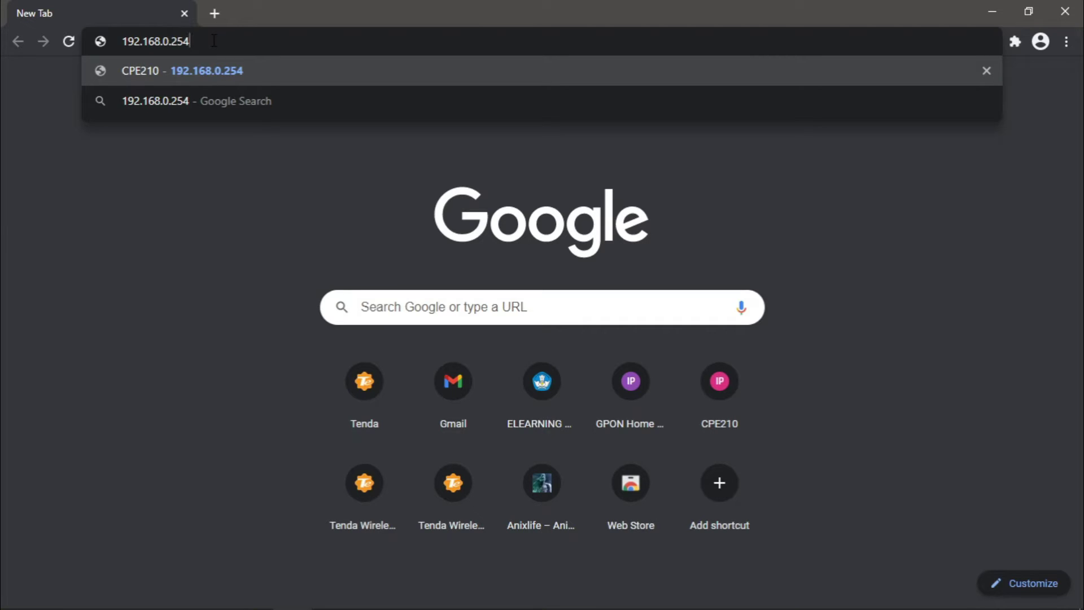
key("Return")
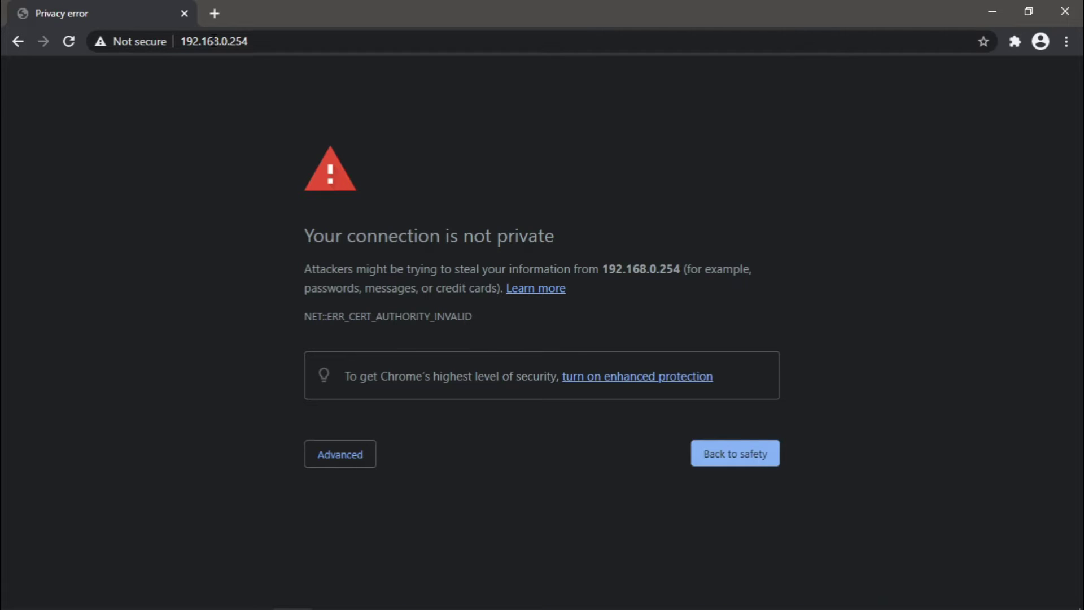
Bypass the privacy warning via Advanced and proceed to 192.168.0.254 (unsafe)
left_click(359, 458)
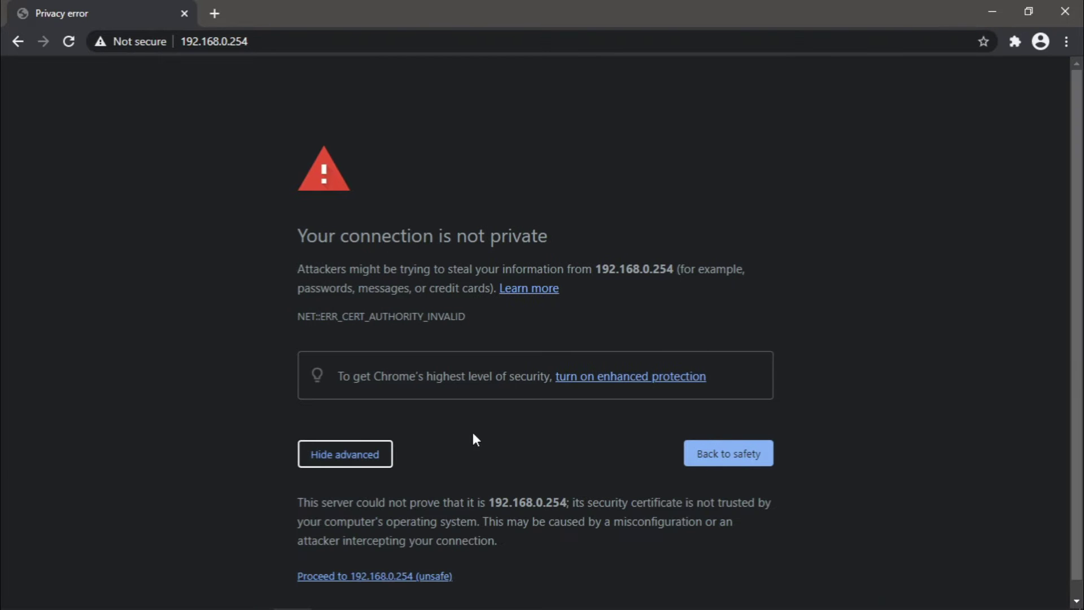
scroll(421, 453, "down", 1)
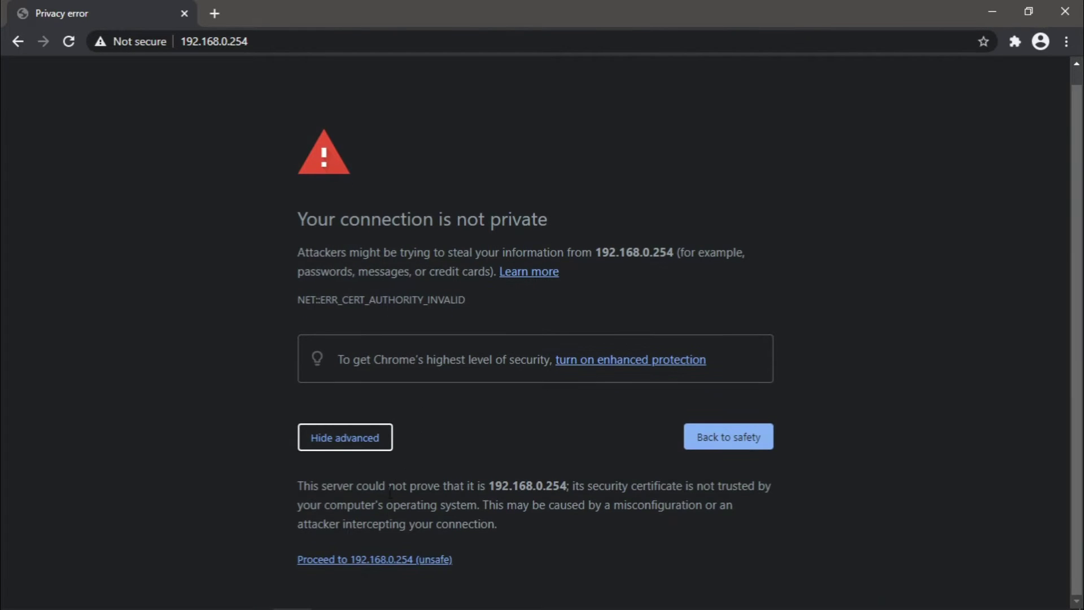
left_click(362, 561)
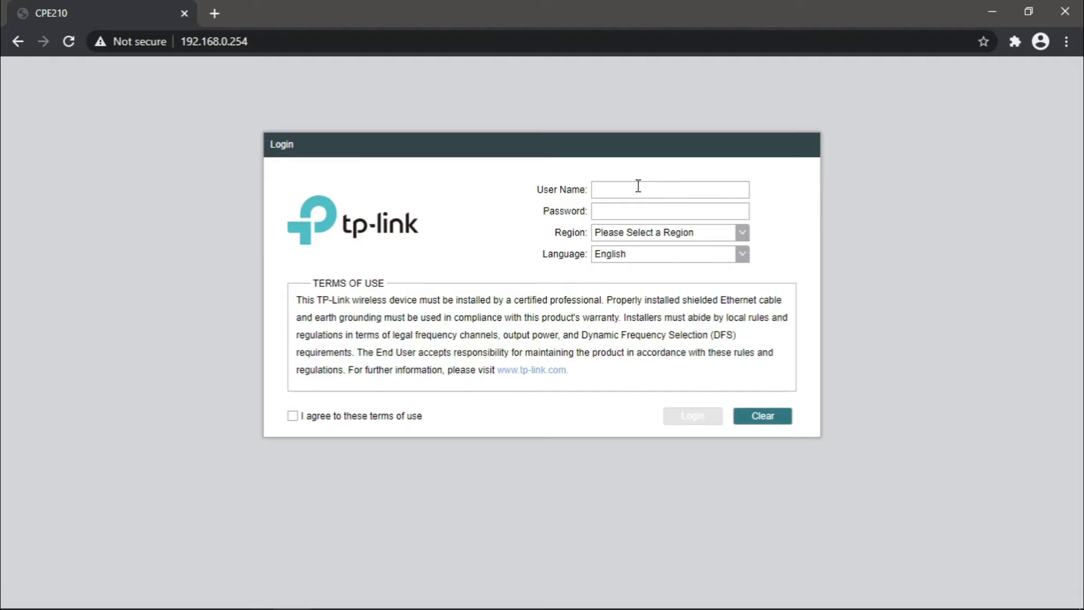
Enter the login user name and password, and choose Indonesia as the region
type("esting2021")
left_click(617, 212)
type("testing2021")
left_click(742, 232)
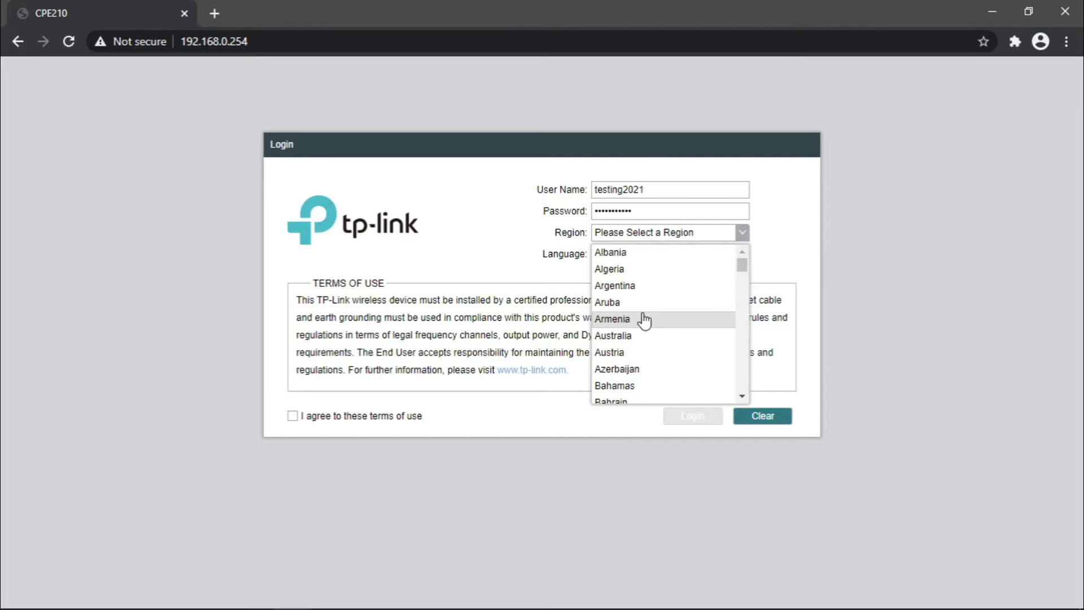
scroll(644, 320, "down", 20)
scroll(643, 316, "up", 3)
left_click(620, 249)
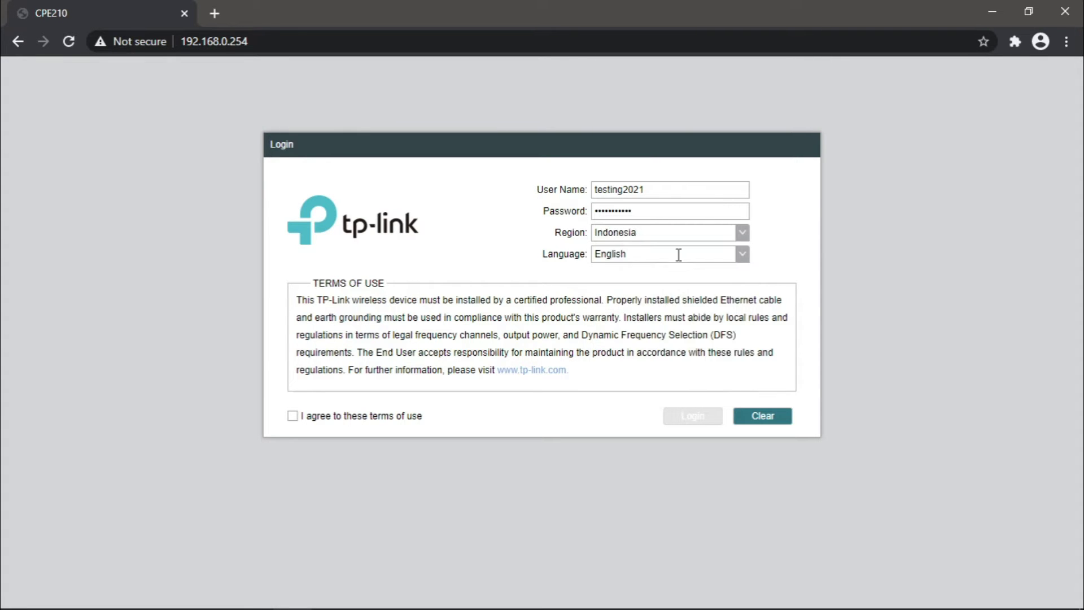
Accept the terms of use and log in, then retype the user name after rejection
left_click(292, 418)
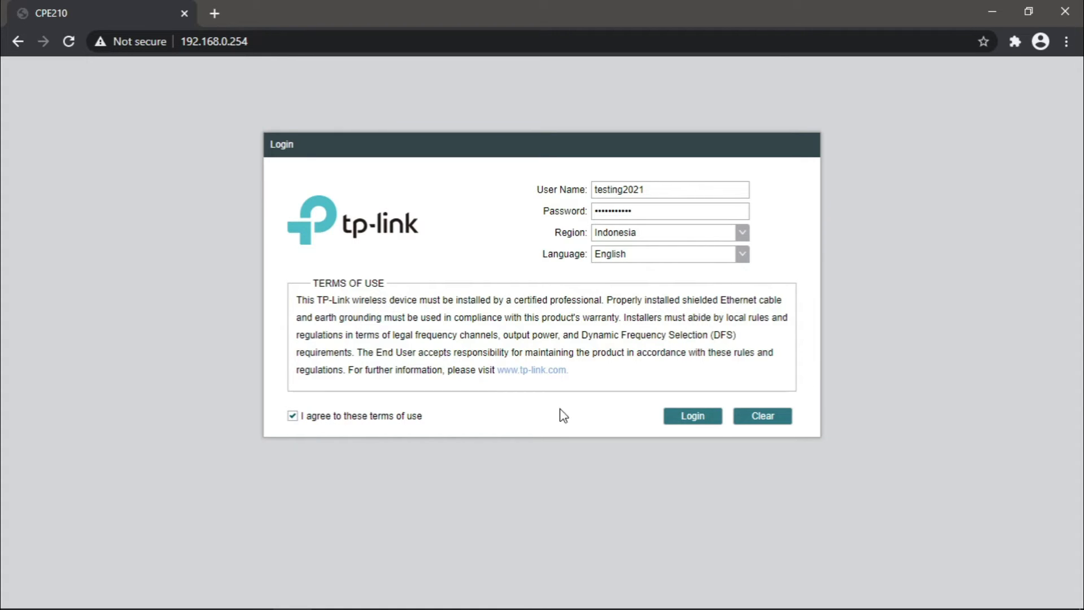
left_click(694, 420)
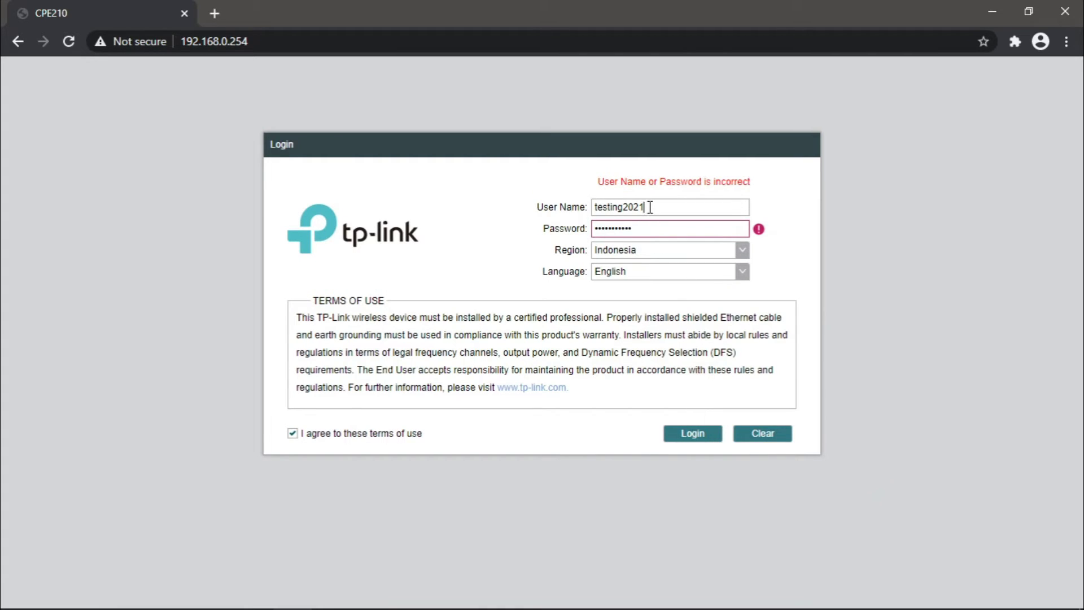
left_click_drag(650, 207, 551, 212)
type("admin")
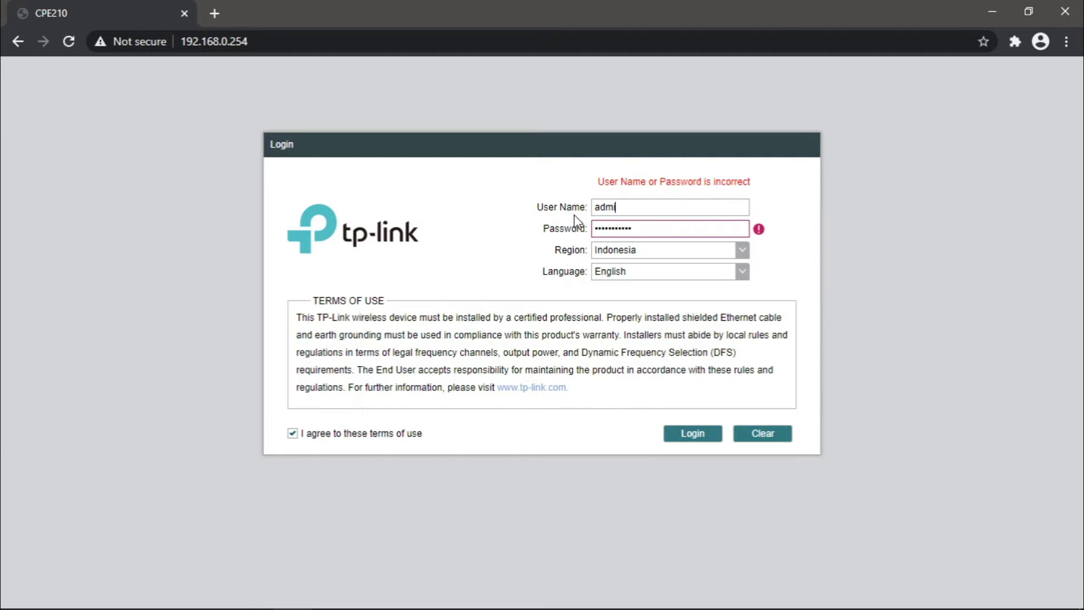
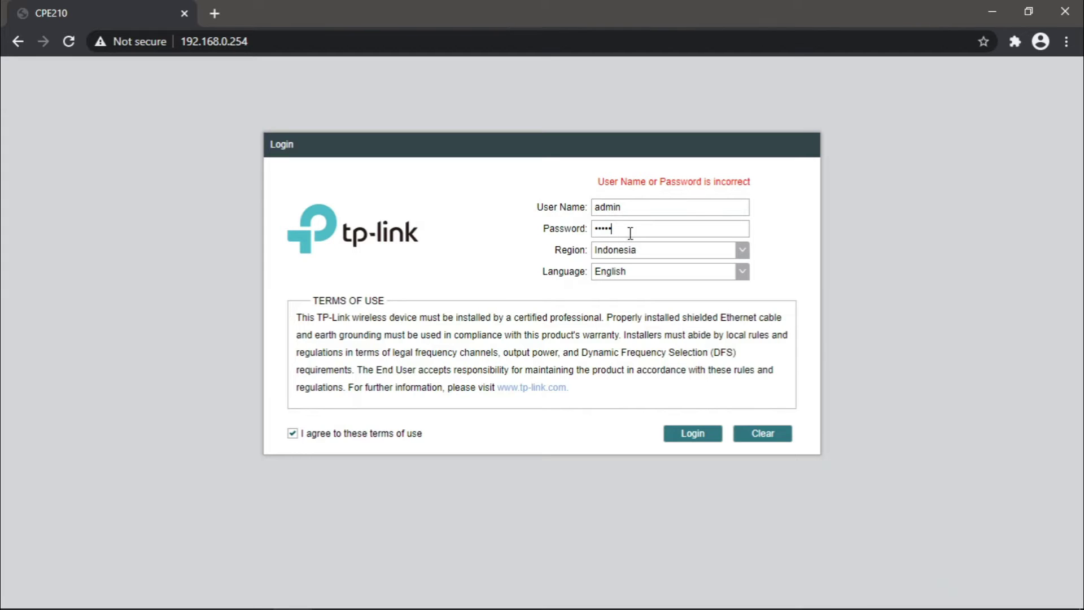
Submit the admin login to reach the Change Password page
left_click(694, 436)
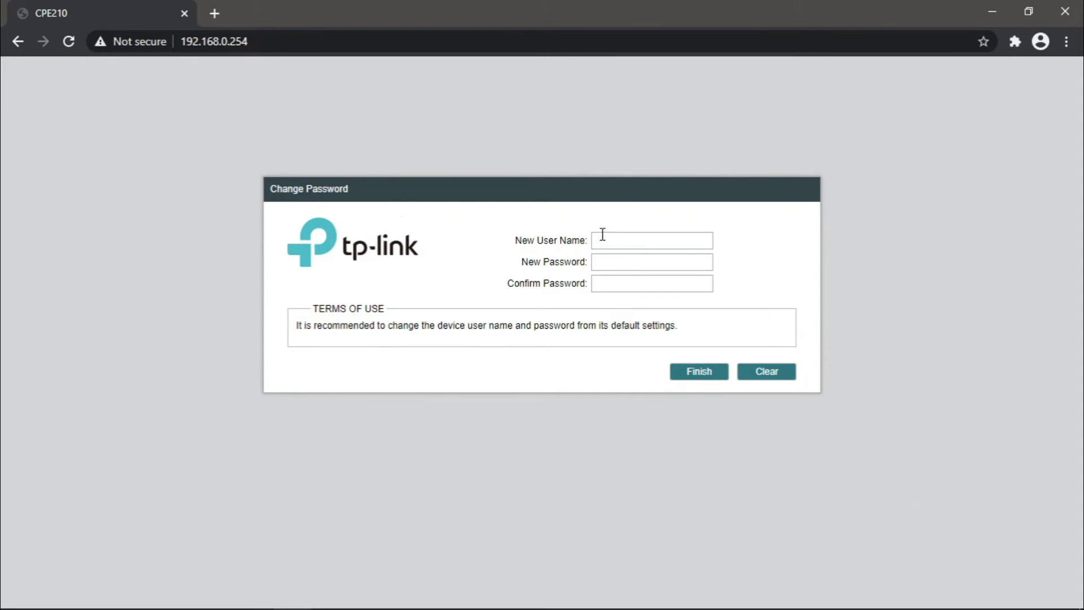
Change the login to user name testing2021 with a new confirmed password, then finish
type("testing2021")
left_click(624, 268)
type("•••••••••••")
left_click(622, 277)
type("•••••••••••")
left_click(700, 373)
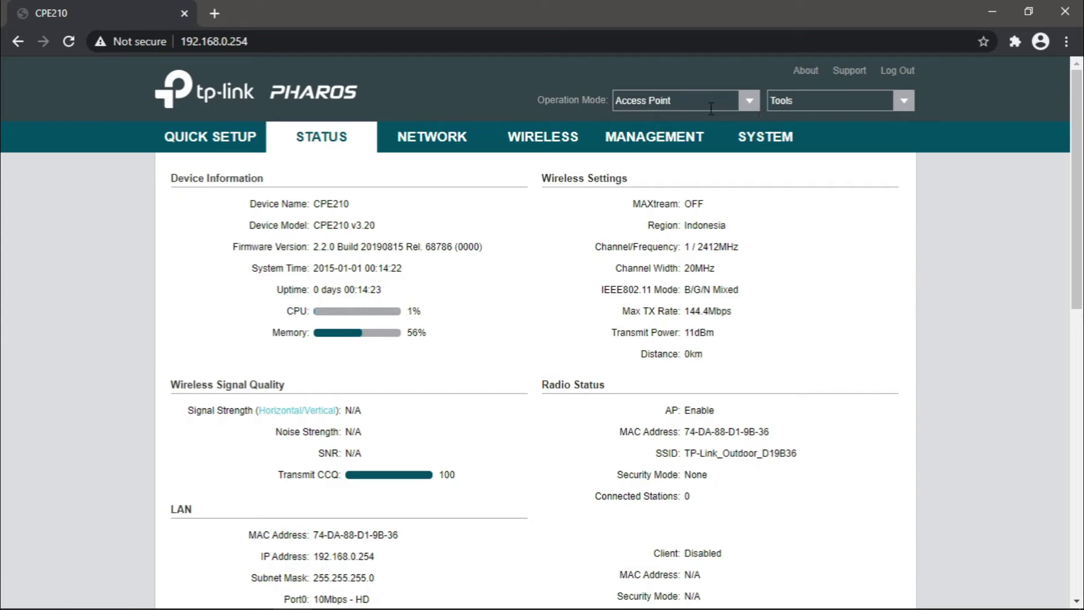
Dismiss the Tools list and launch Quick Setup at the Operation Mode step with Access Point selected
left_click(907, 103)
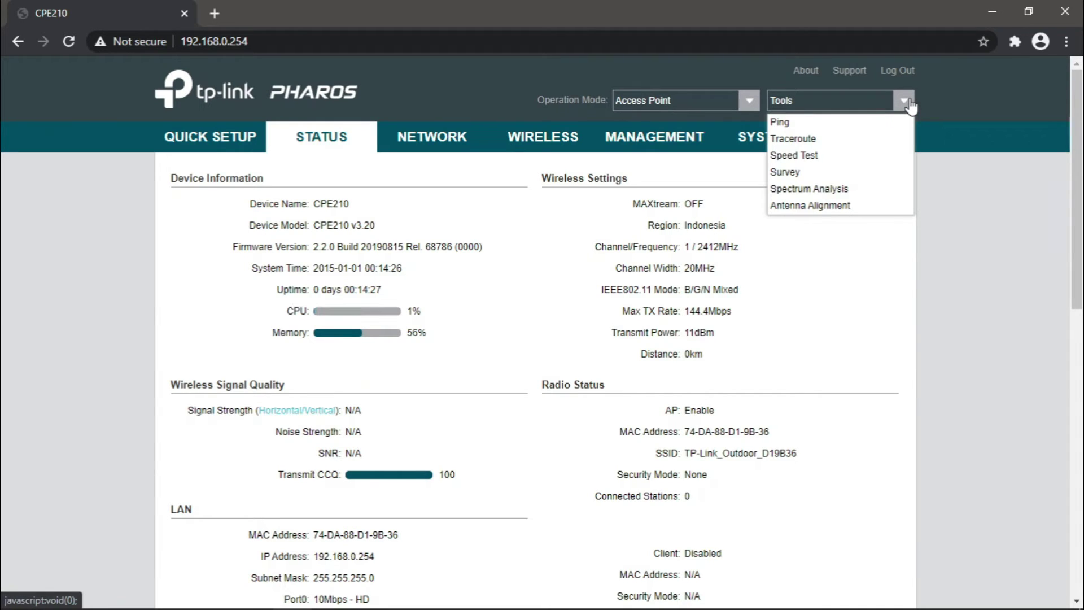
left_click(907, 103)
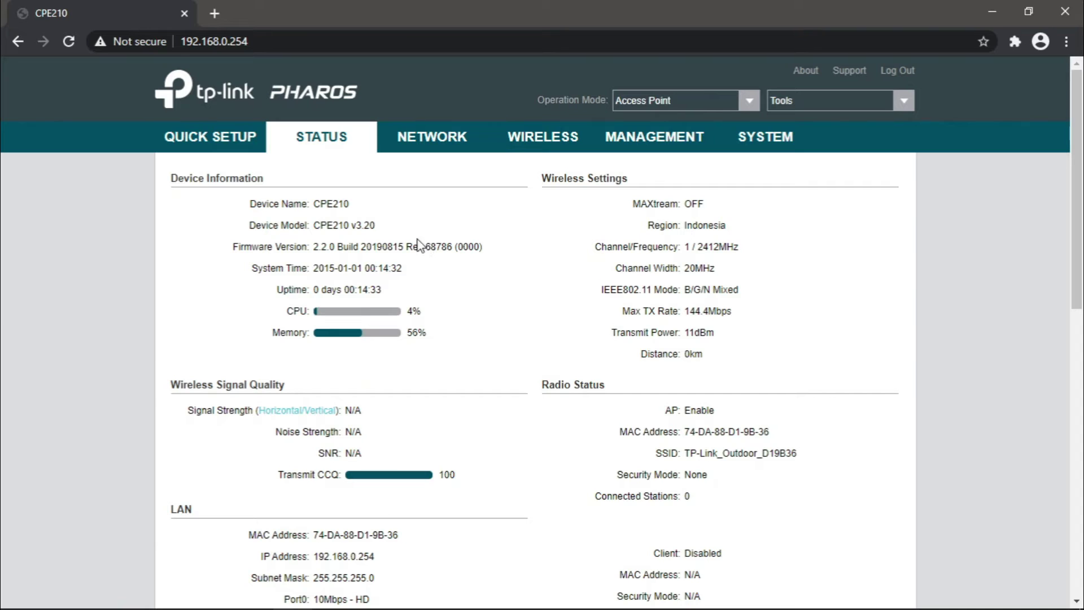
left_click(201, 150)
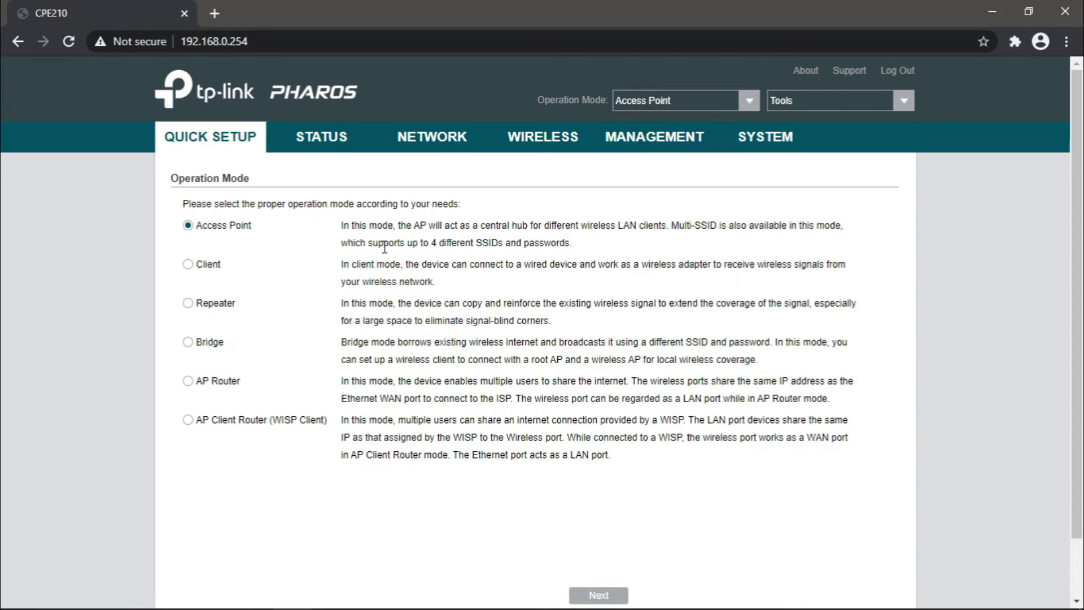
Keep Access Point mode and LAN IP 192.168.0.254 / 255.255.255.0, advancing to Wireless AP Settings
scroll(629, 362, "down", 2)
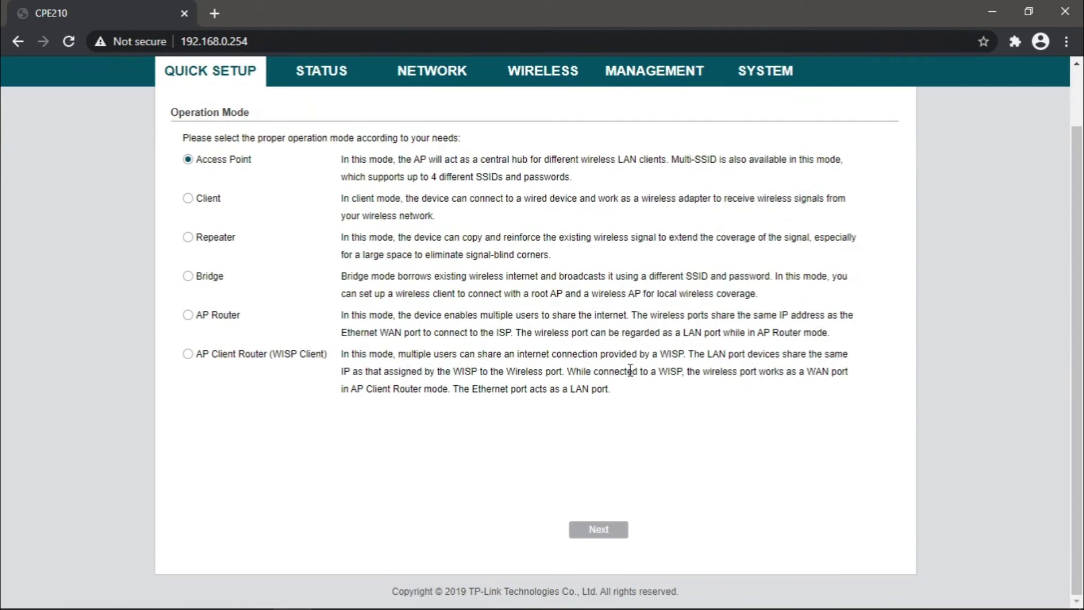
left_click(600, 530)
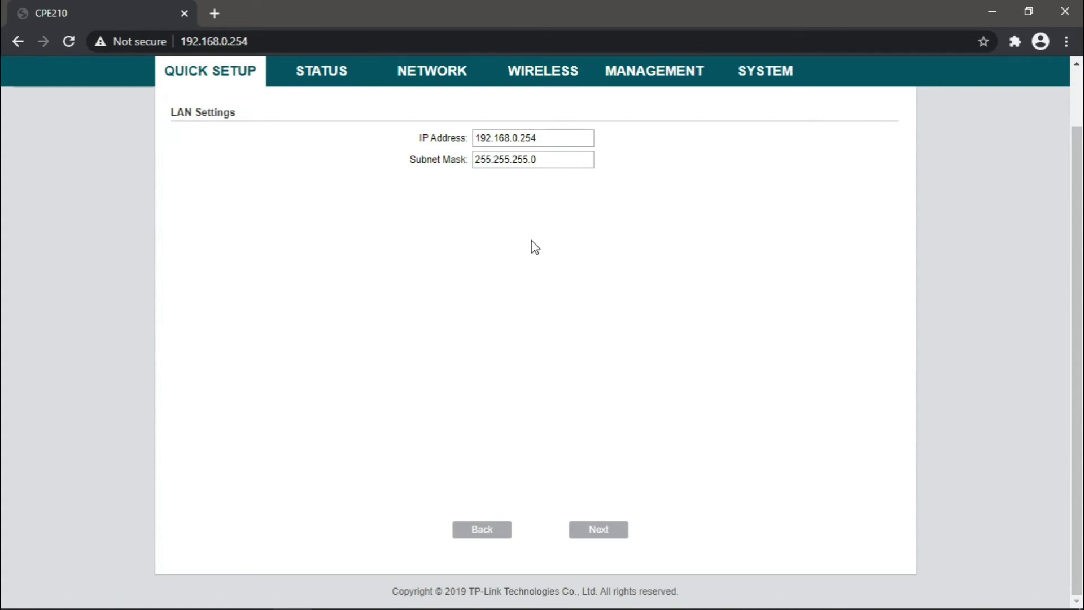
left_click(600, 532)
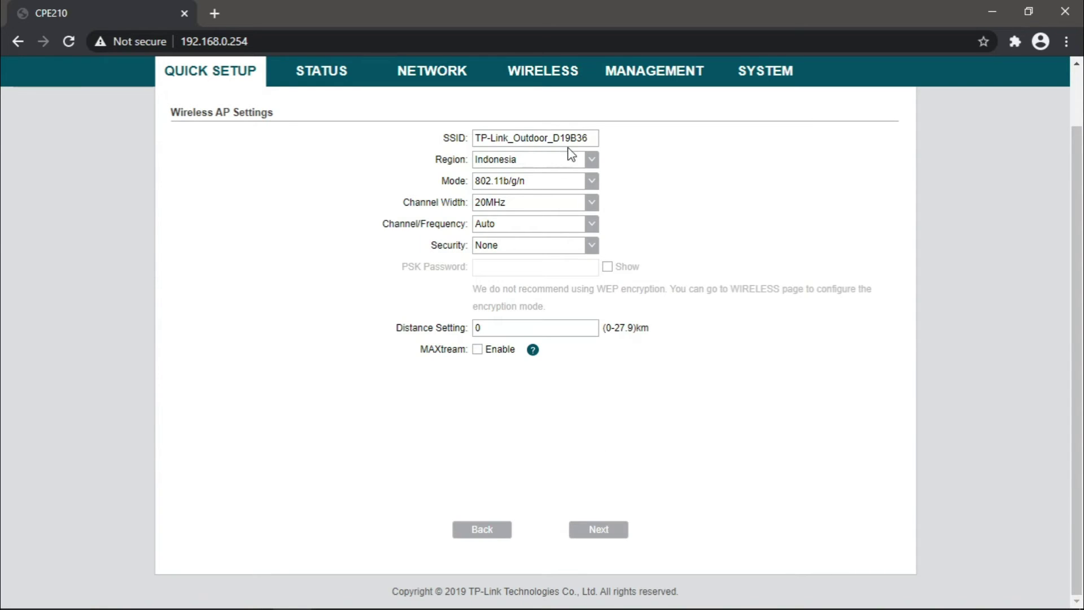
Rename the SSID to testing2021 and set WPA-PSK/WPA2-PSK security with a PSK password
left_click_drag(592, 137, 454, 145)
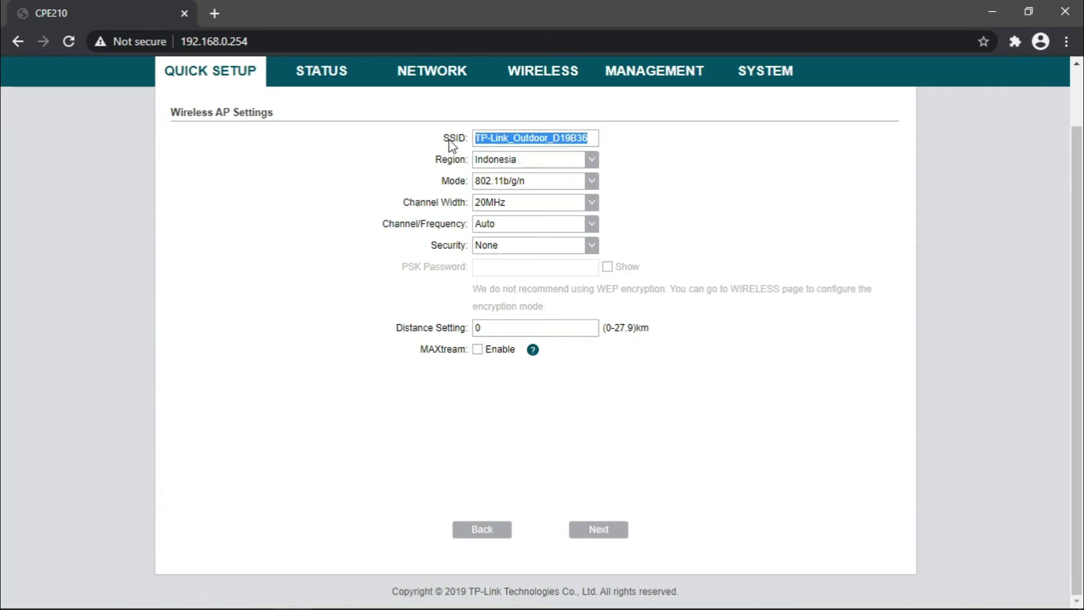
type("t")
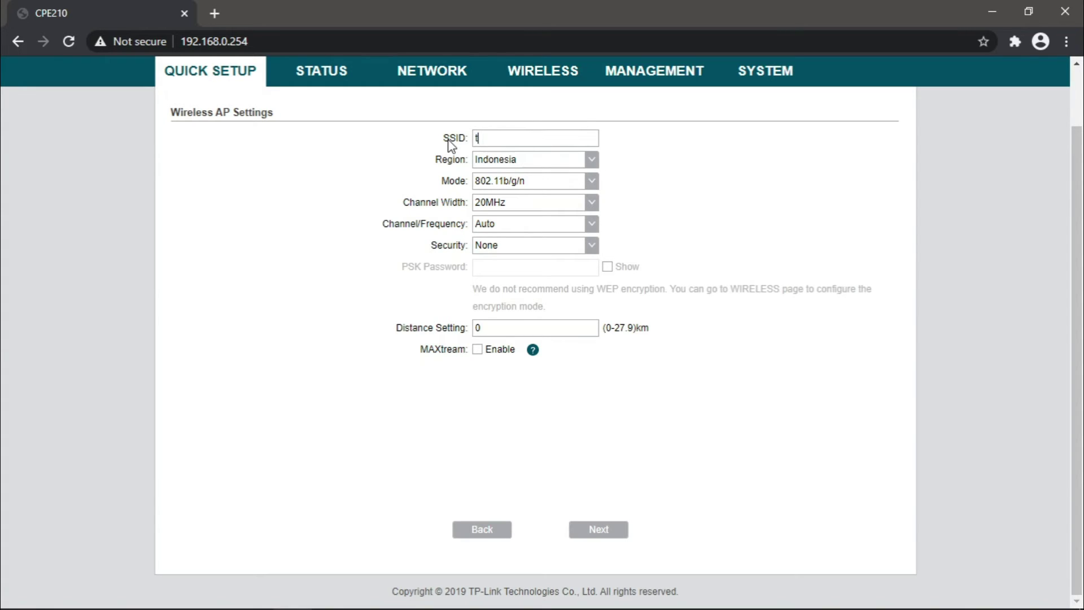
type("esting2021")
left_click(592, 245)
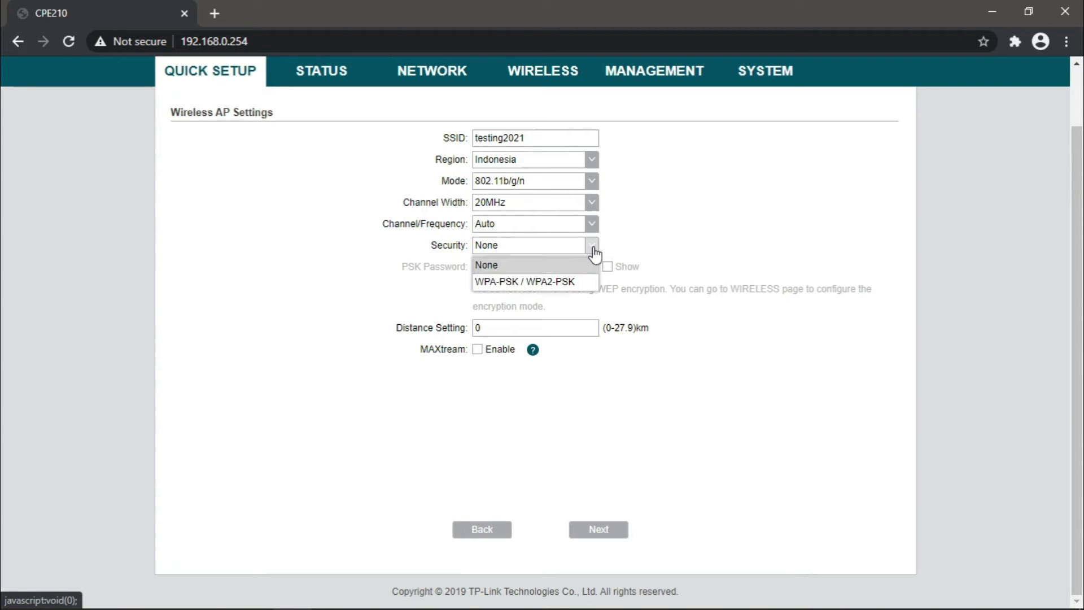
left_click(539, 282)
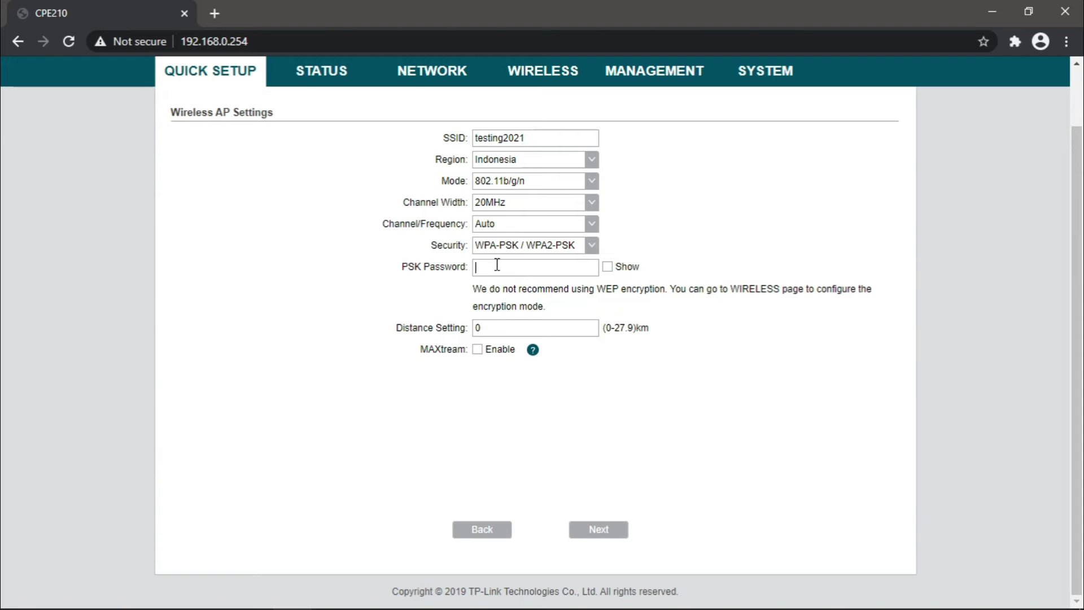
type("1234567890")
Set the distance to 25 km and advance to the Finish summary
key("BackSpace")
type("25")
mouse_move(534, 356)
left_click(600, 530)
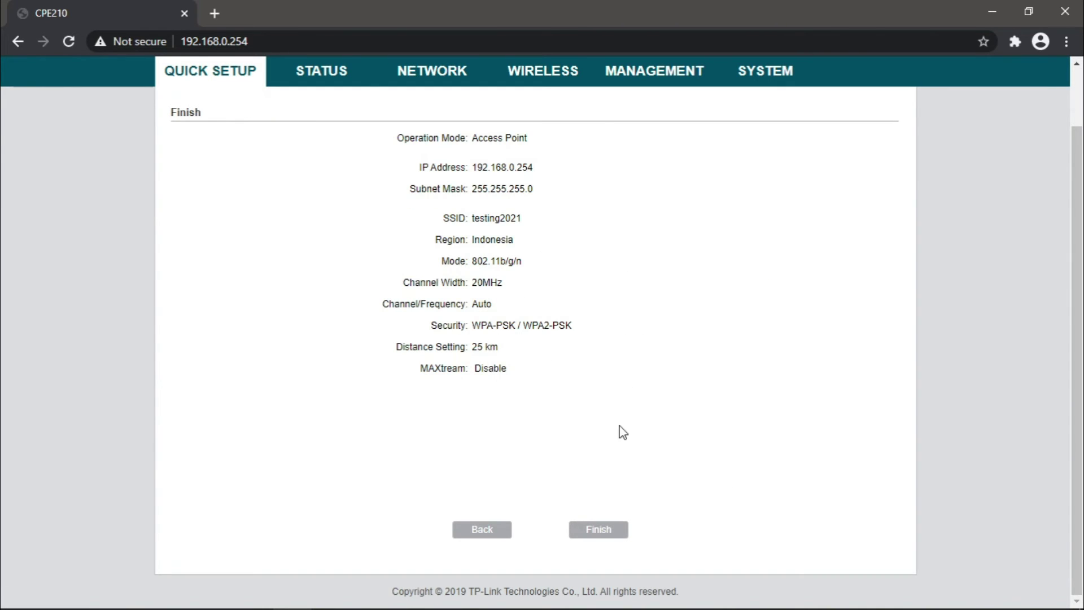
Apply the quick setup, confirm SSID testing2021 on Status, and minimize the browser
left_click(599, 530)
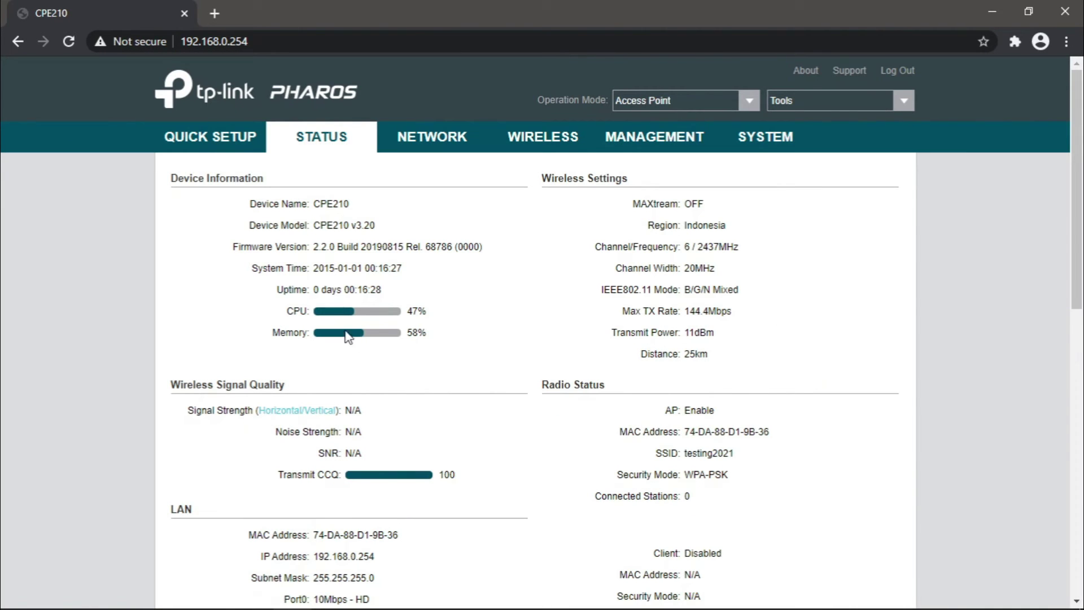
left_click(986, 15)
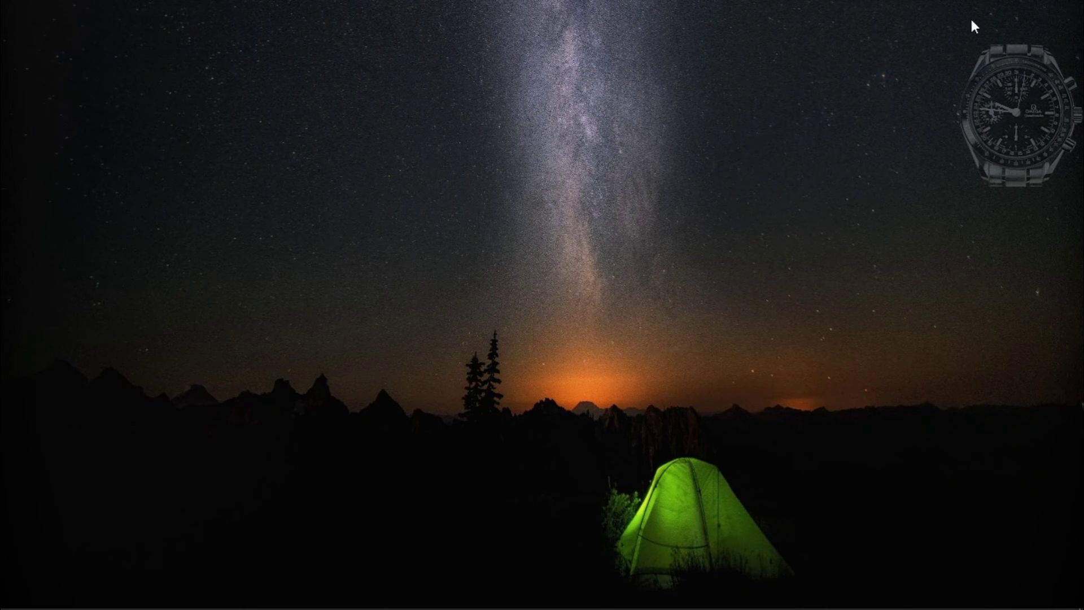